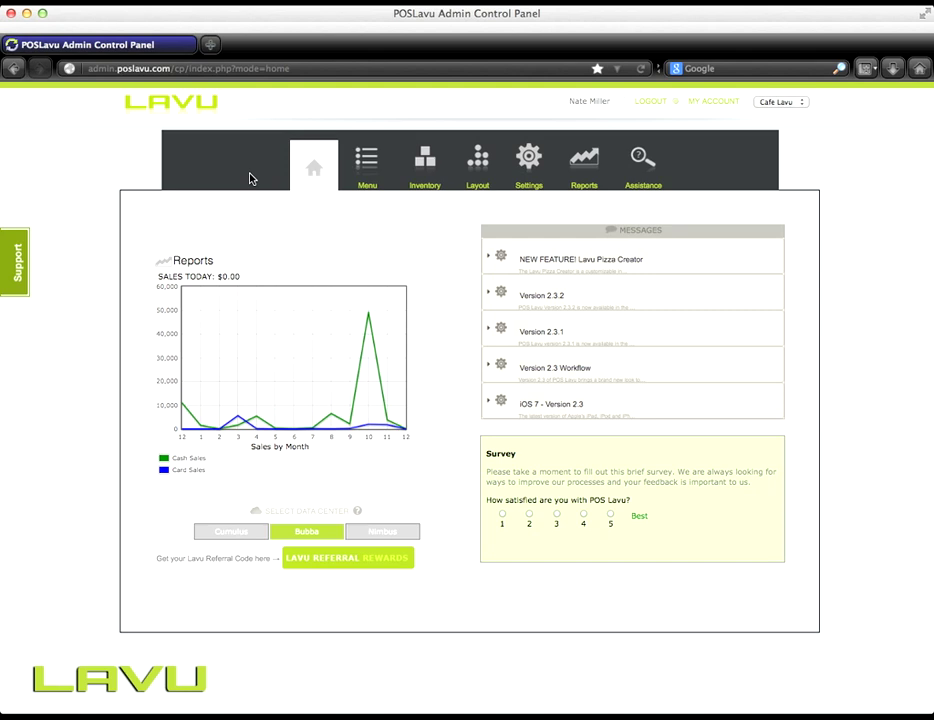
Open the Menu Items editor for Breakfast and expand the Menu Group list.
left_click(367, 163)
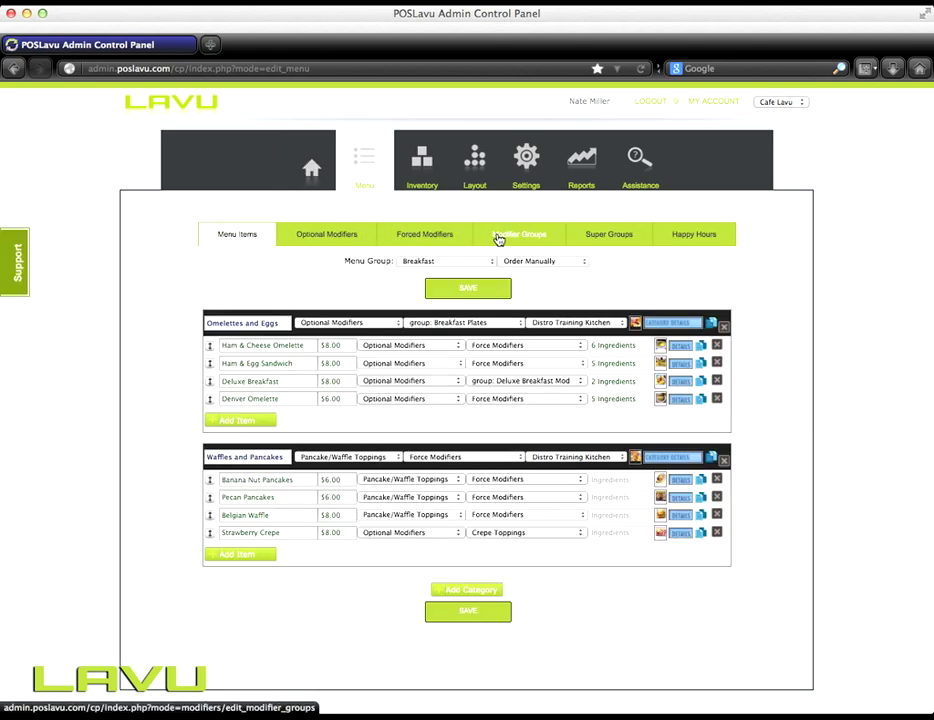
left_click(671, 241)
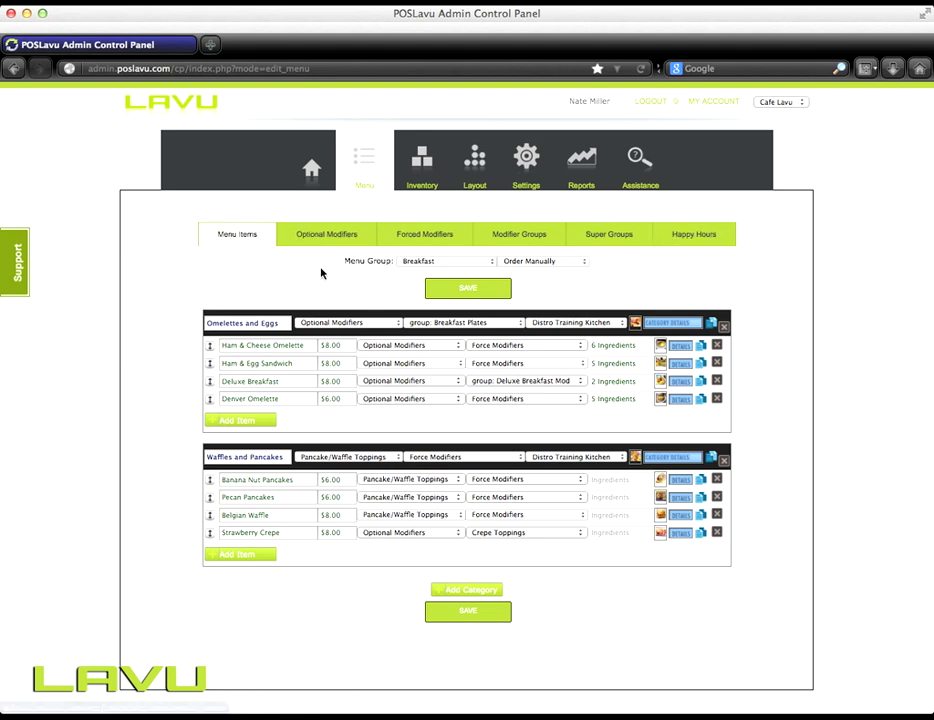
left_click_drag(348, 261, 394, 261)
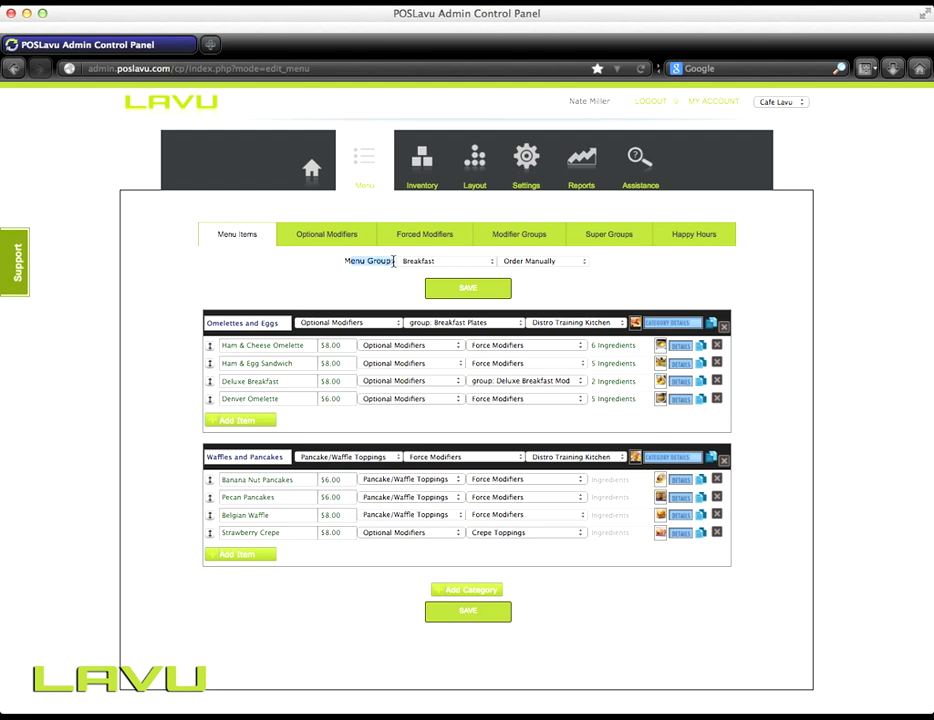
left_click(430, 261)
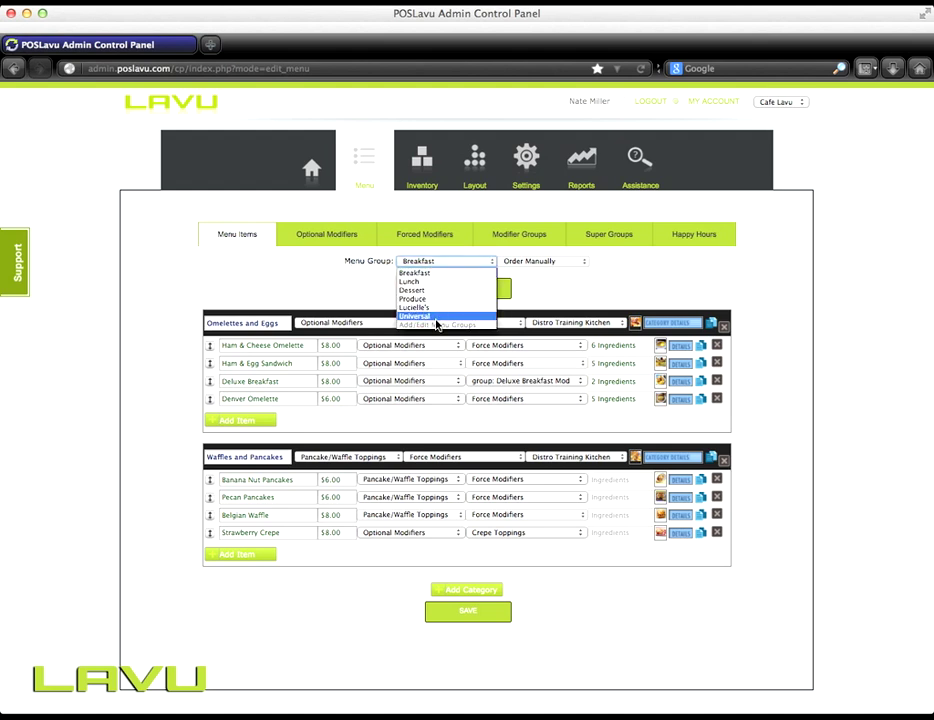
In Add/Edit Menu Groups, add a test group named New Group, then delete it.
left_click(436, 328)
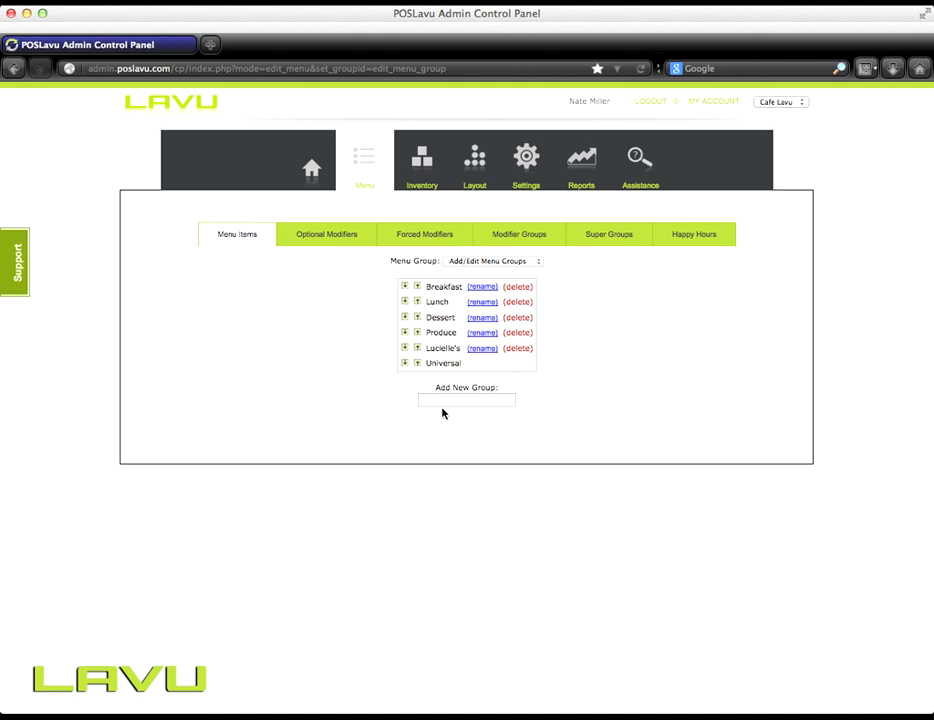
left_click(447, 400)
key("Return")
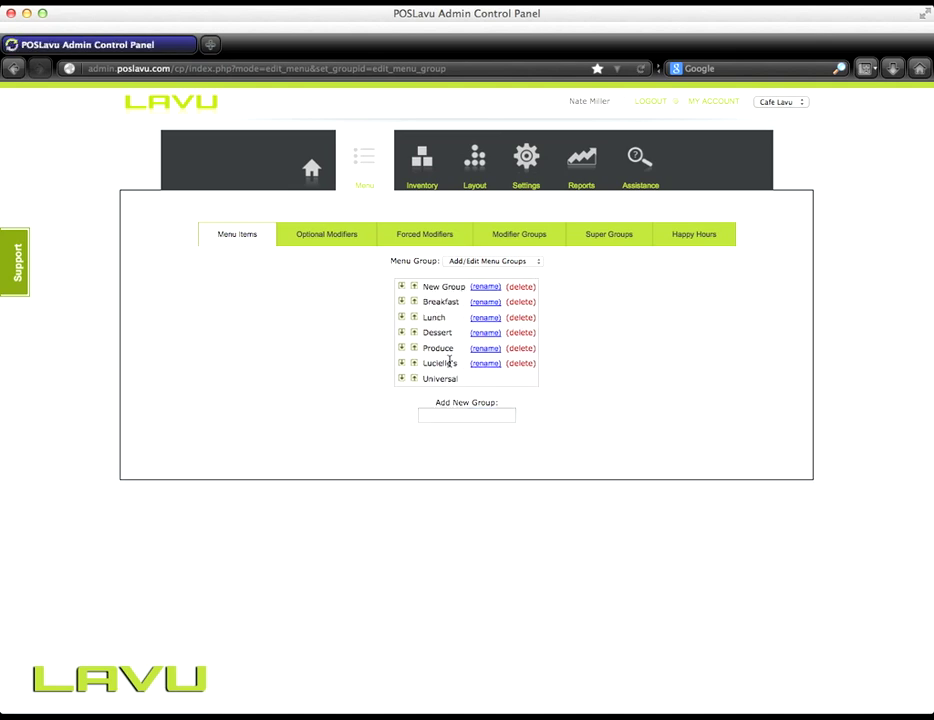
left_click(520, 302)
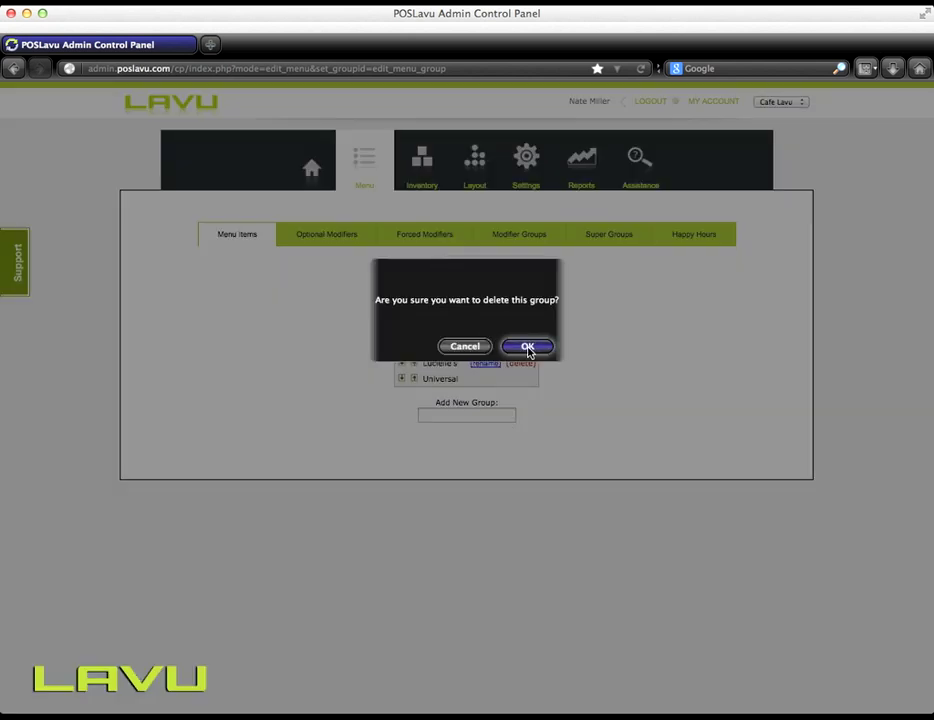
left_click(528, 347)
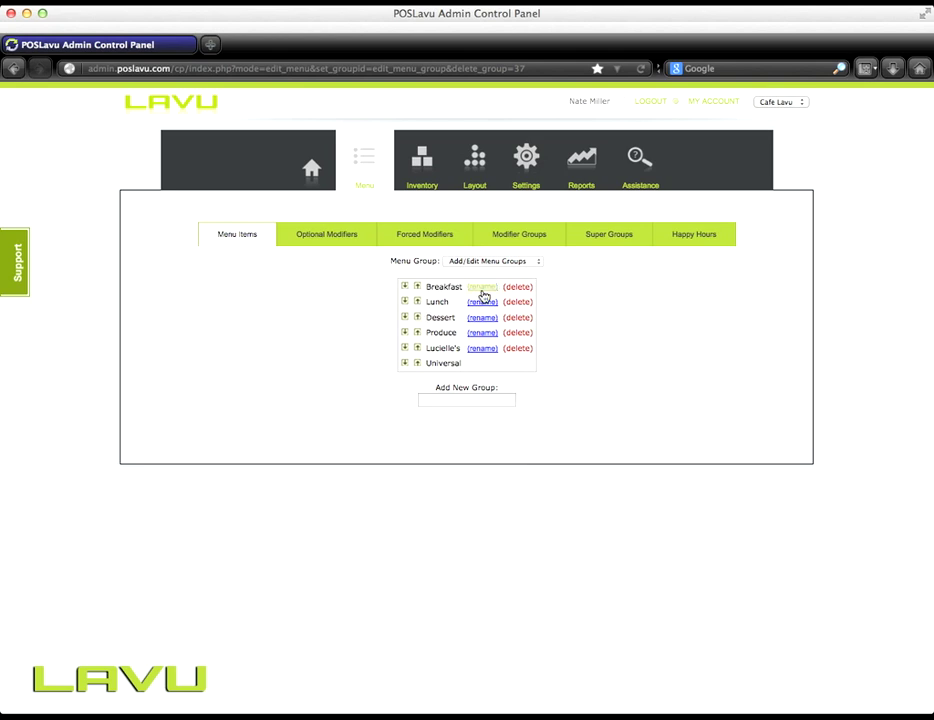
Move Lunch above Breakfast, then restore Breakfast to the top of the group order.
left_click(416, 288)
left_click(416, 302)
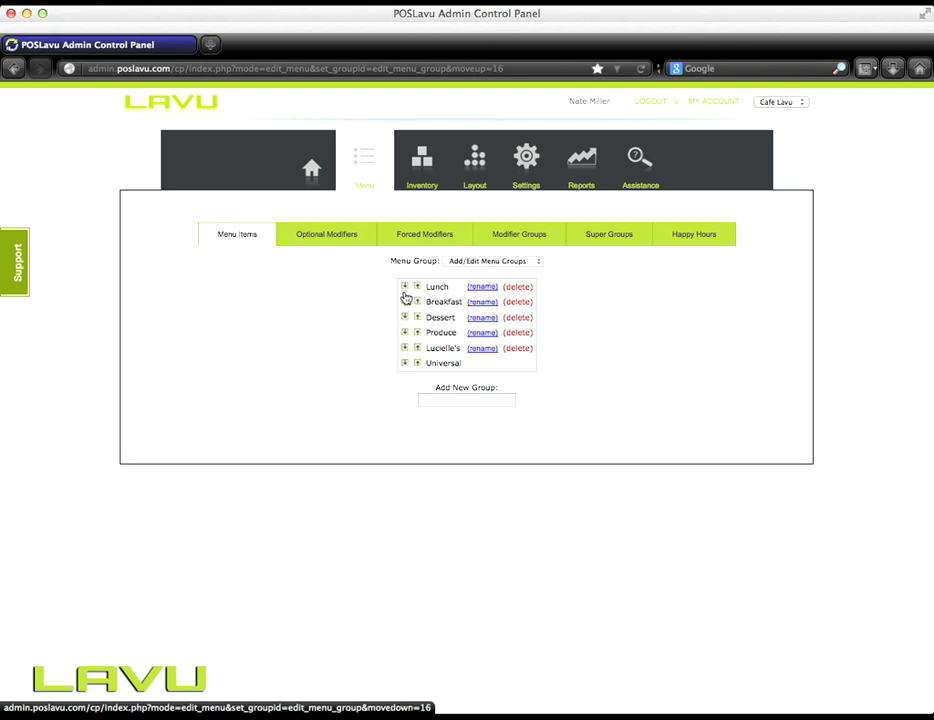
left_click(417, 303)
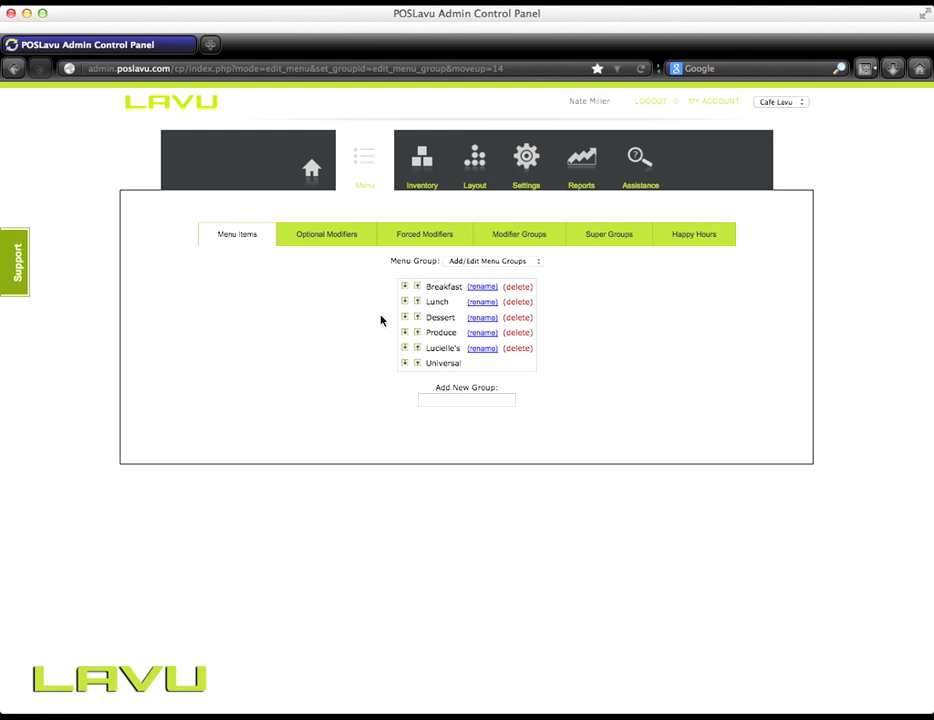
left_click(456, 264)
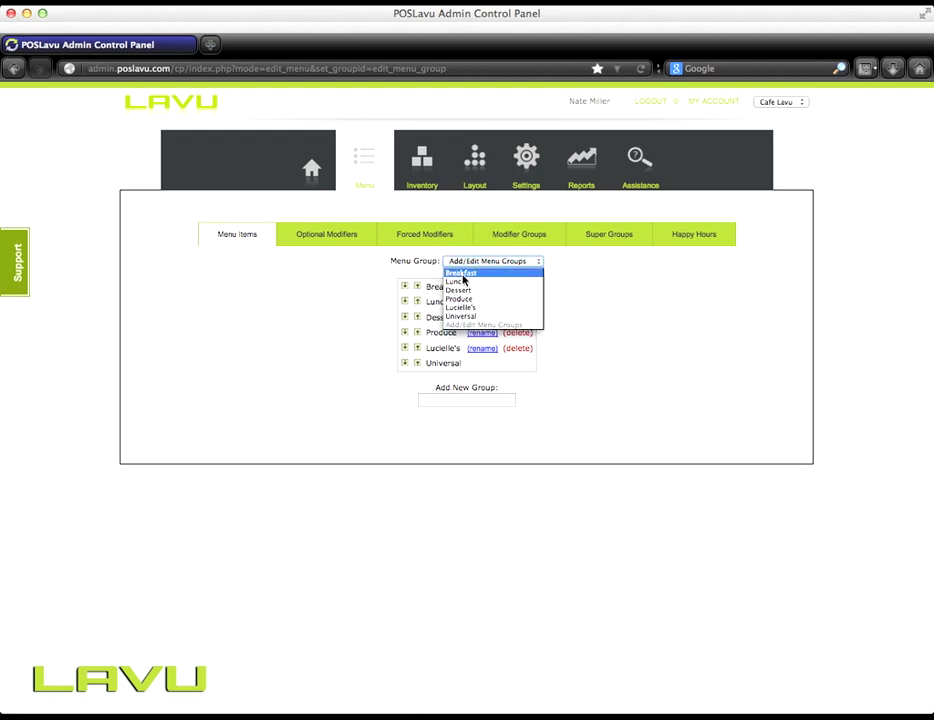
Back in the Breakfast group, add a new category and name it New.
left_click(462, 276)
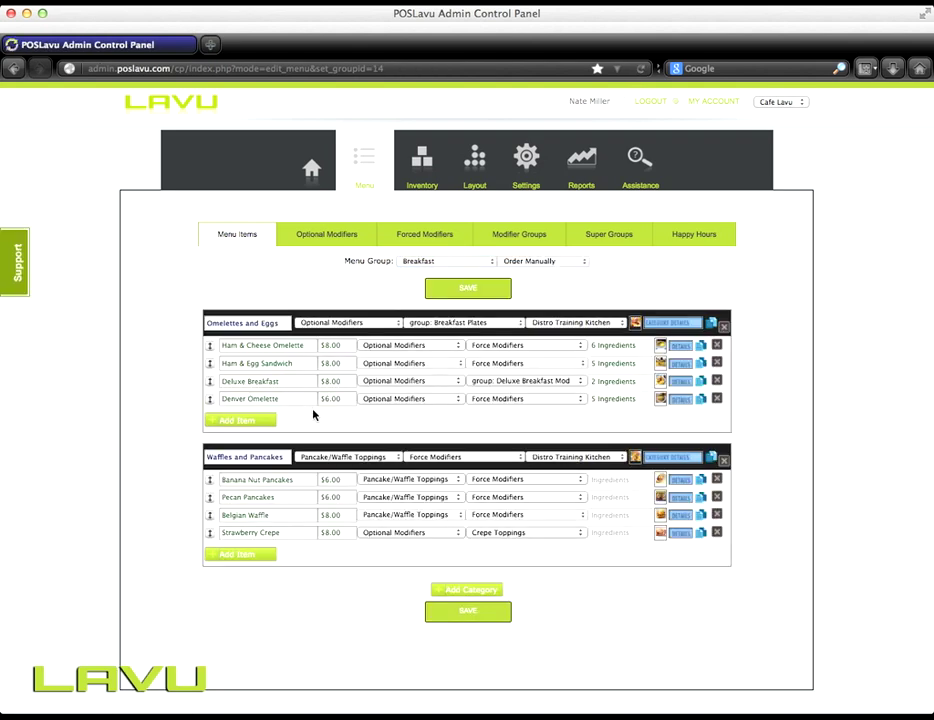
left_click(463, 593)
left_click(262, 593)
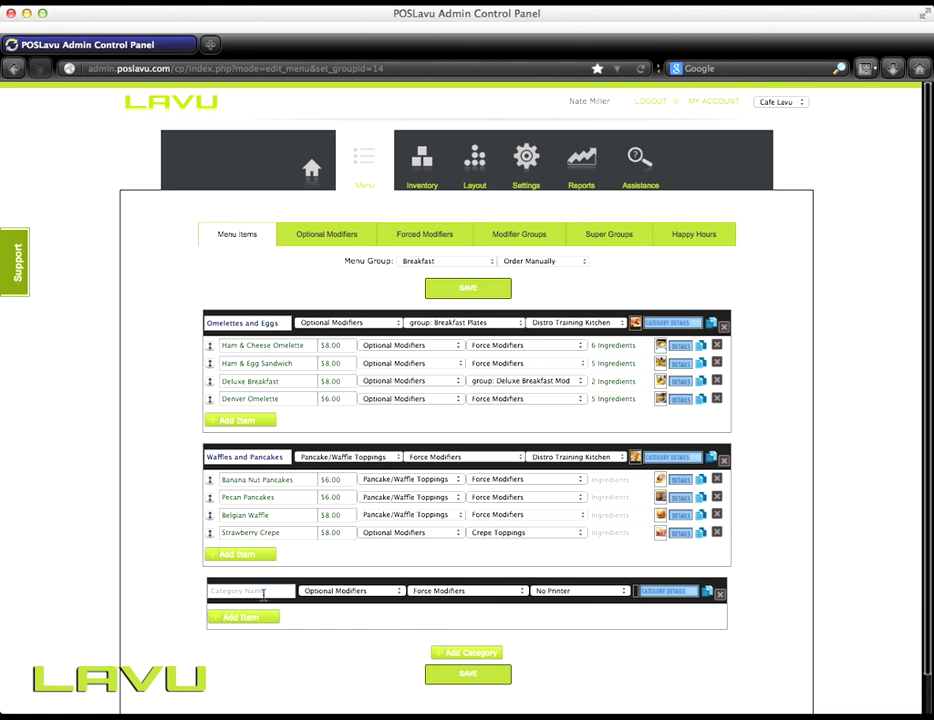
type("New Category")
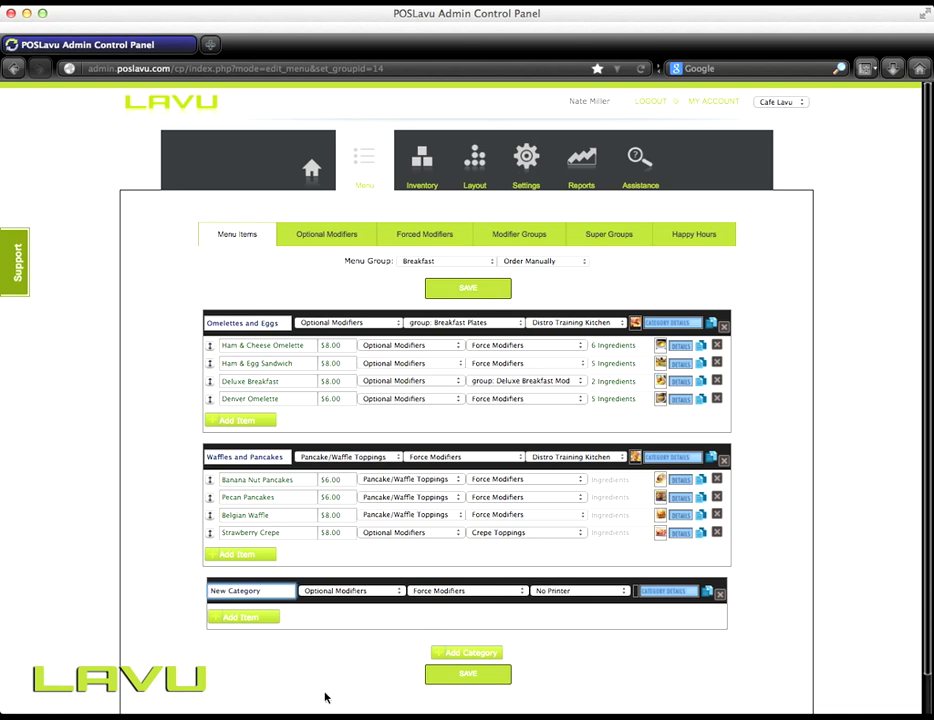
left_click(320, 663)
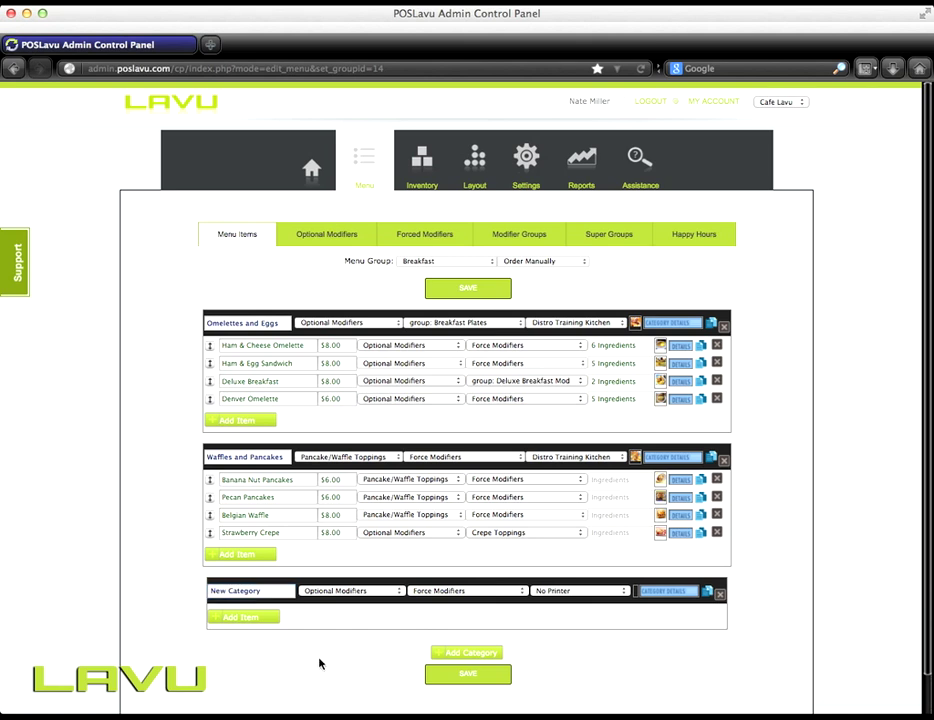
Add three blank item rows to New Category and one under Omelettes and Eggs.
left_click(252, 617)
left_click(242, 634)
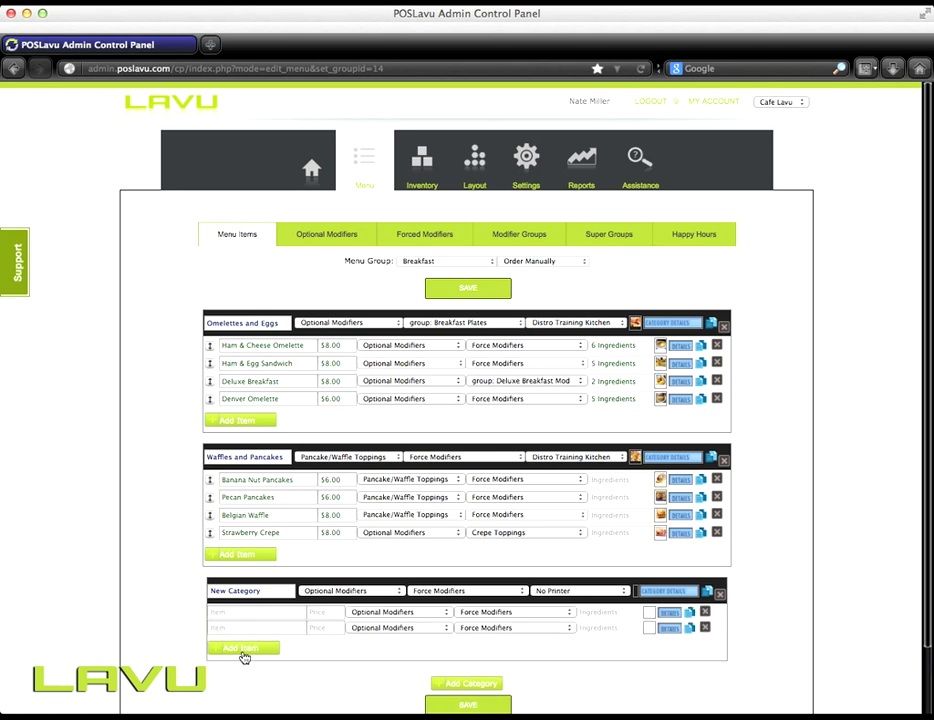
left_click(243, 650)
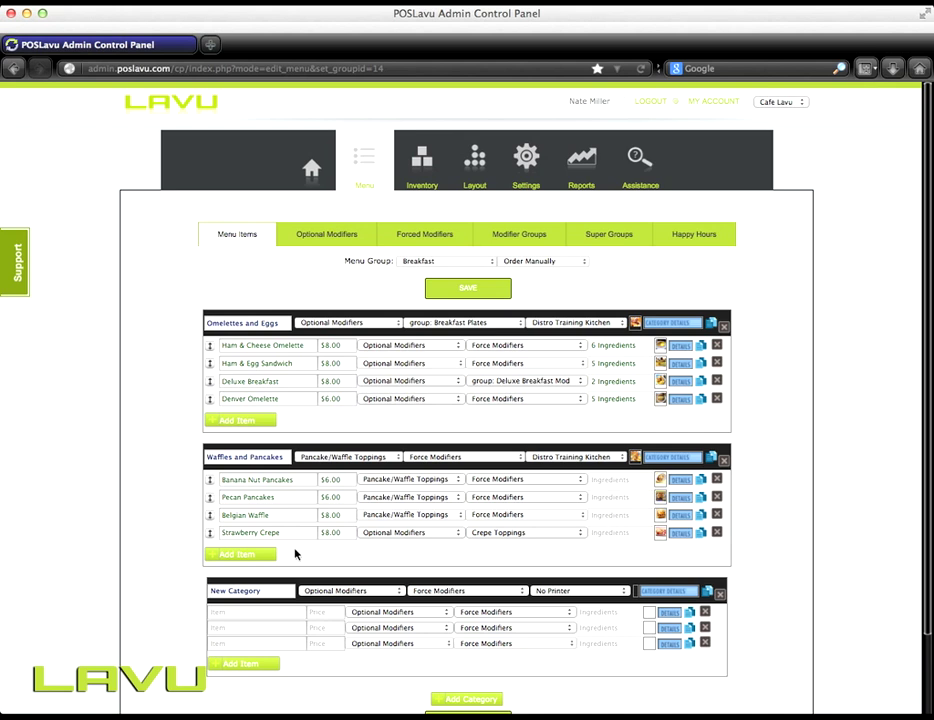
left_click(206, 322)
left_click(255, 421)
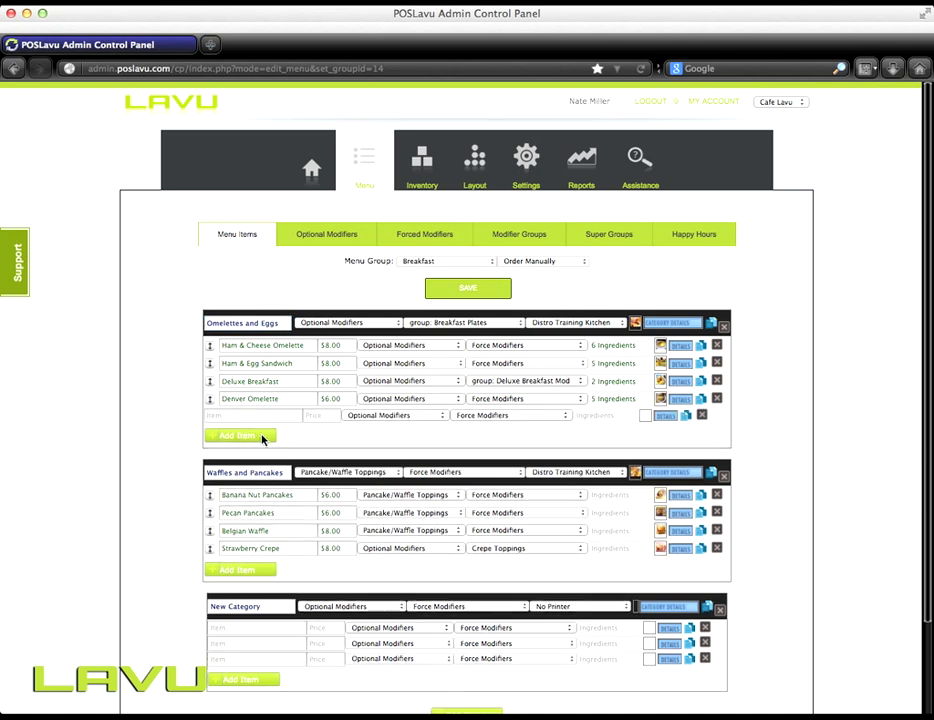
left_click(364, 325)
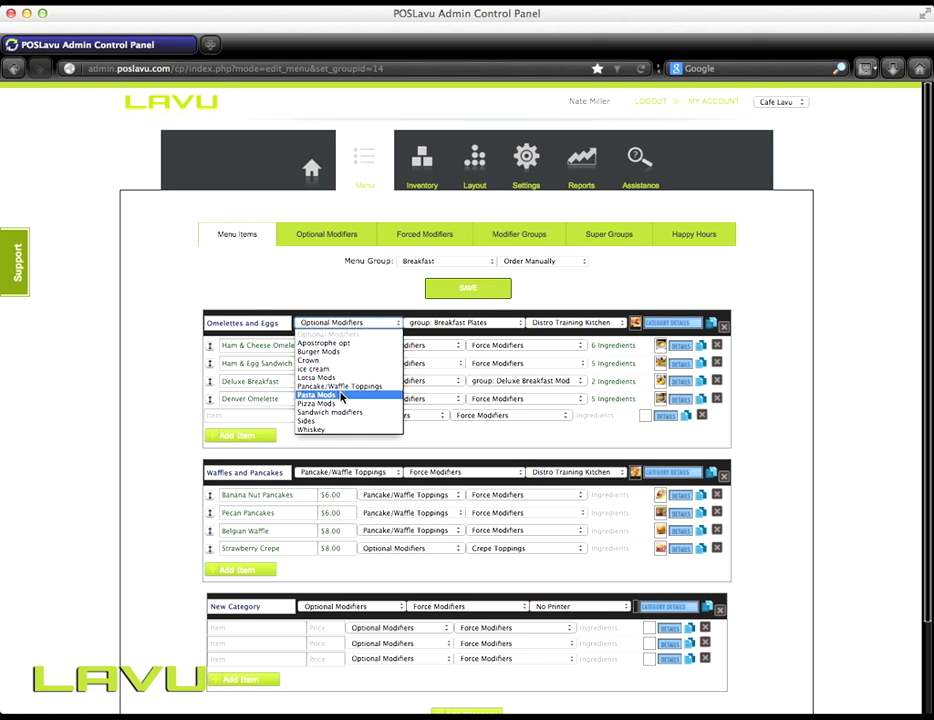
left_click(355, 321)
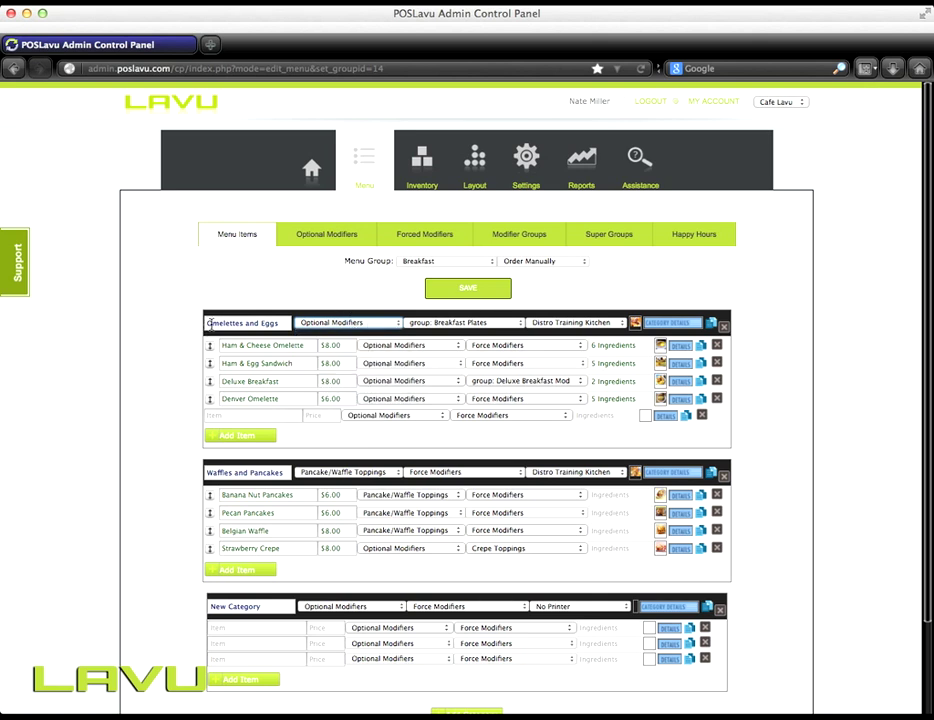
left_click(345, 473)
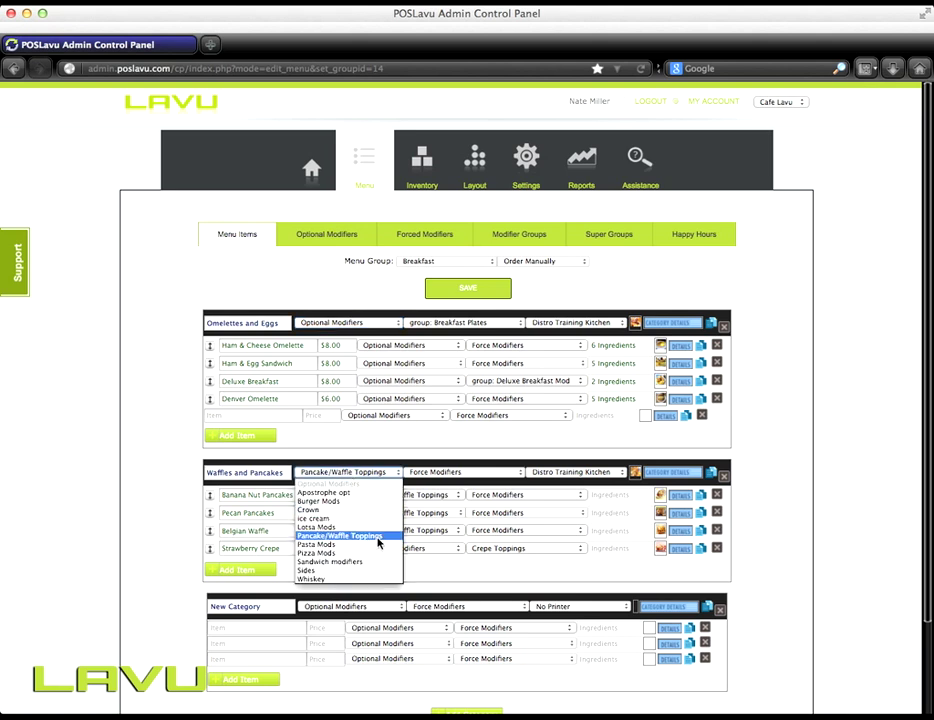
left_click(378, 543)
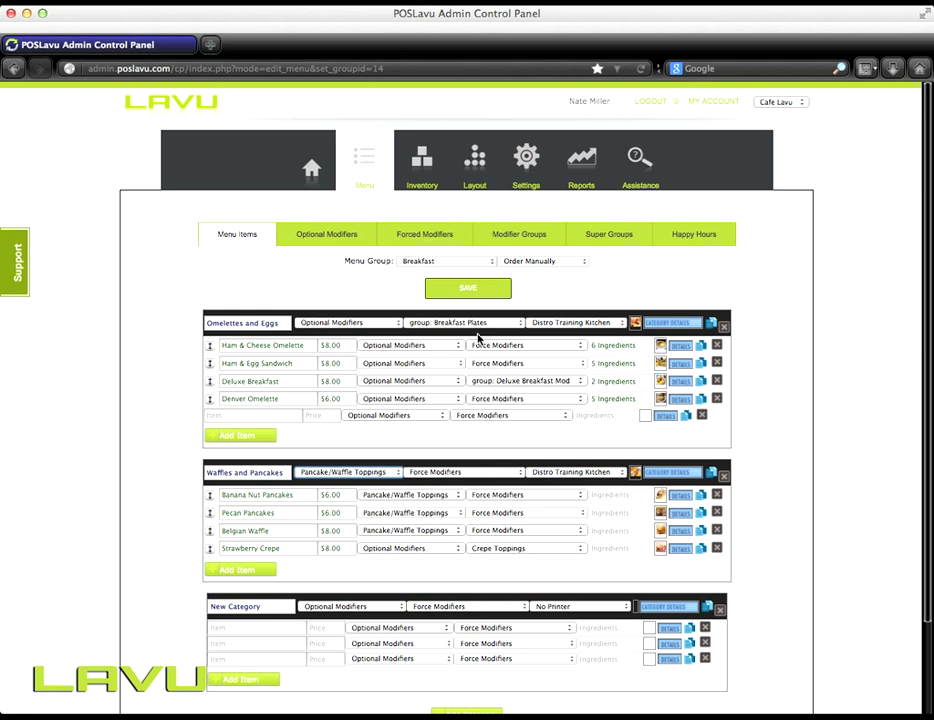
left_click(466, 323)
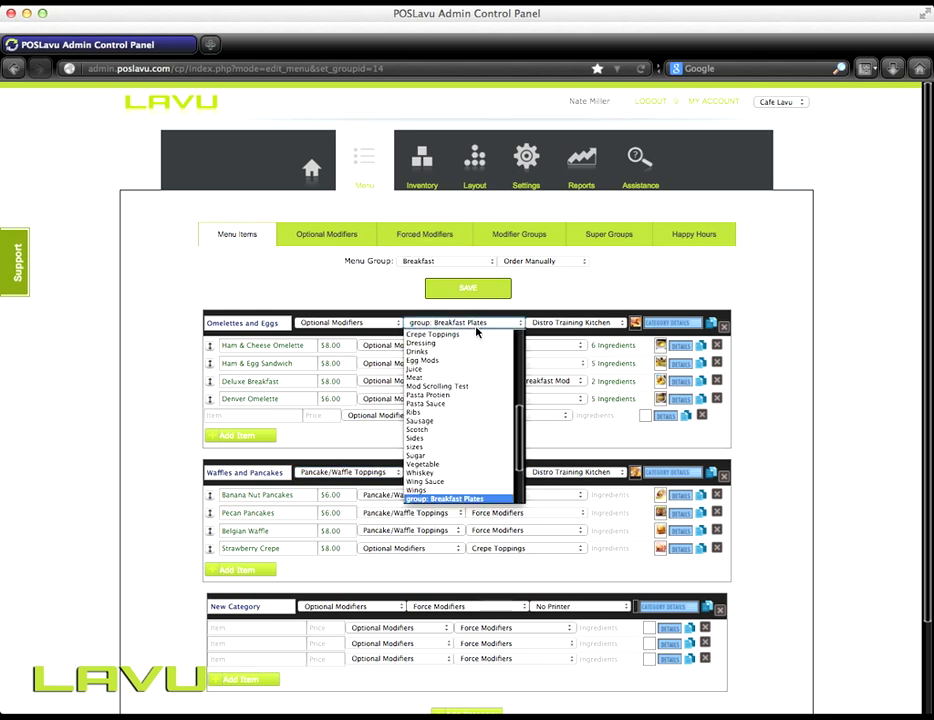
left_click(450, 500)
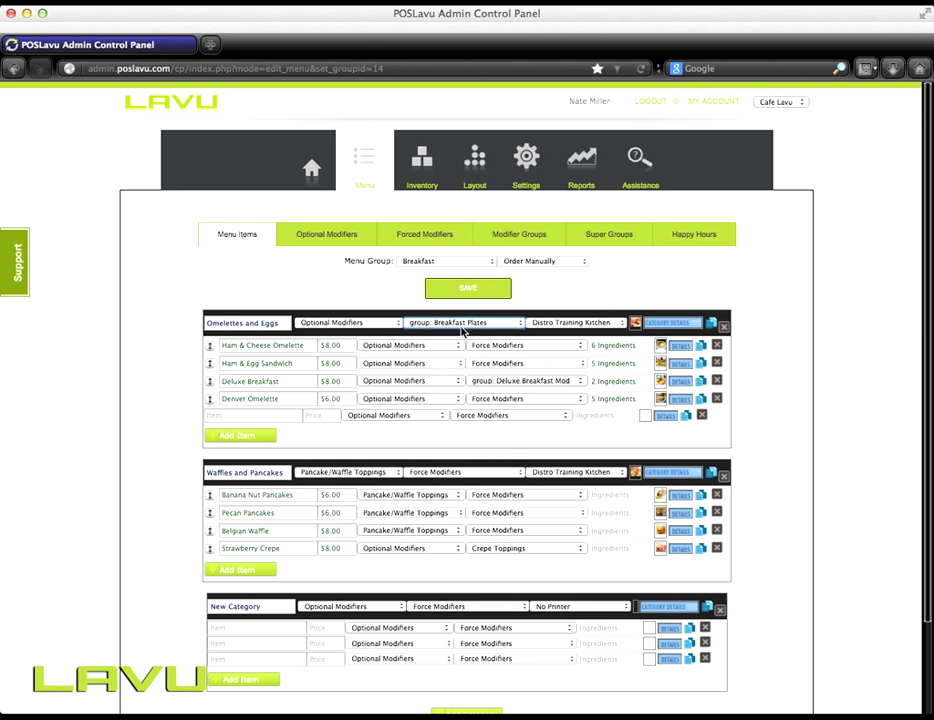
left_click(513, 384)
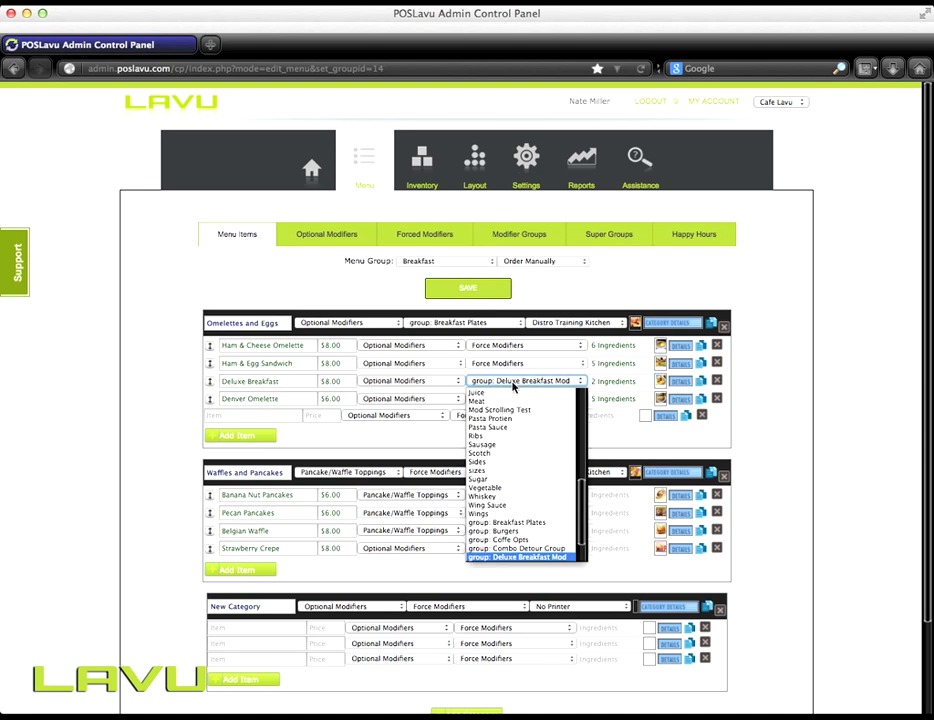
left_click(521, 557)
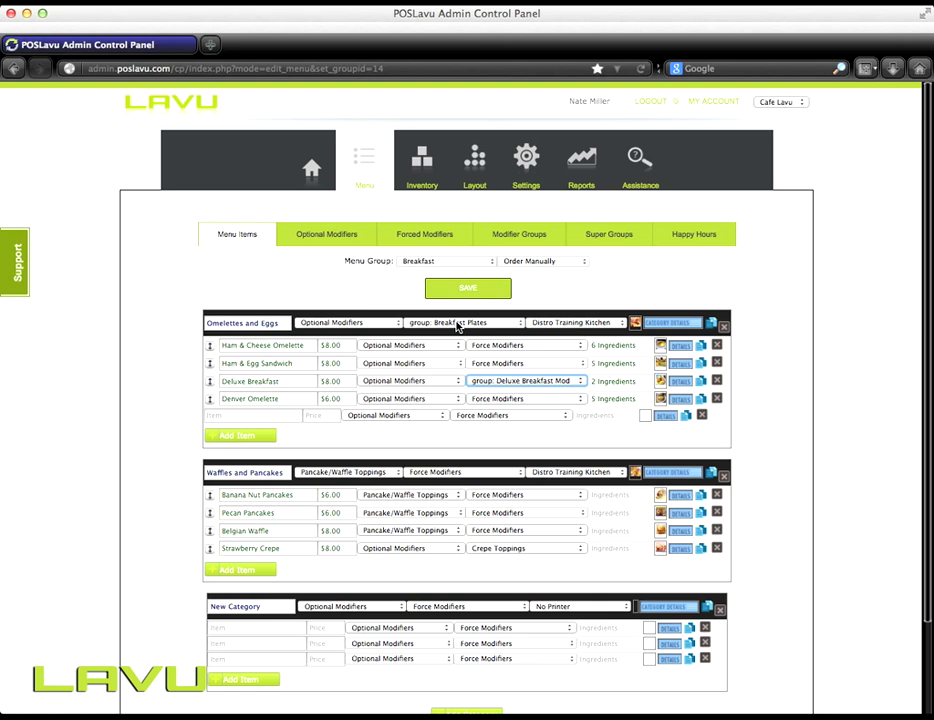
left_click(586, 324)
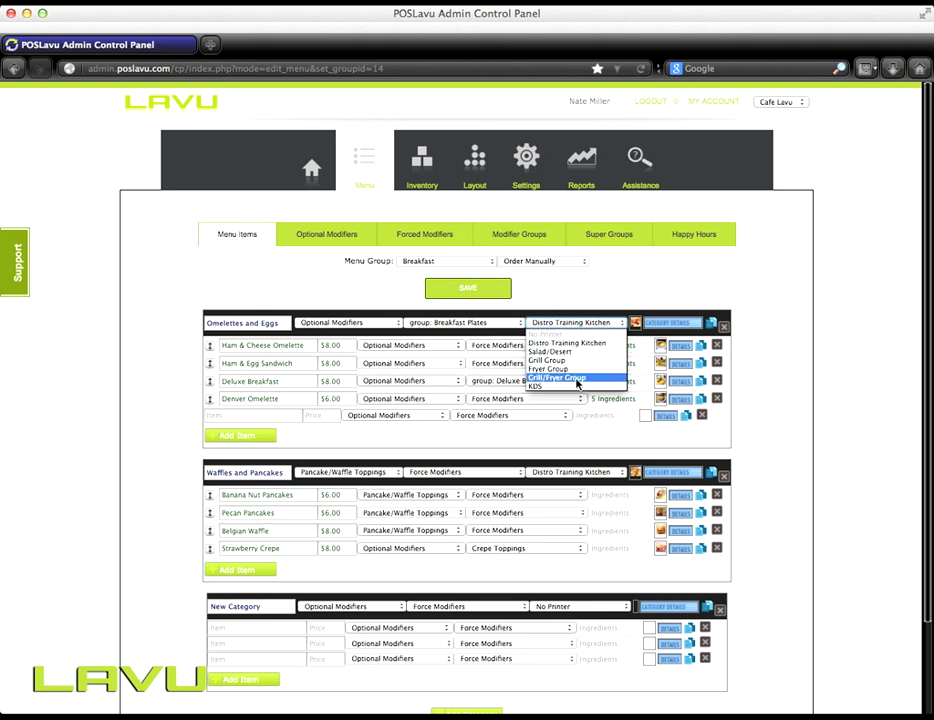
left_click(577, 344)
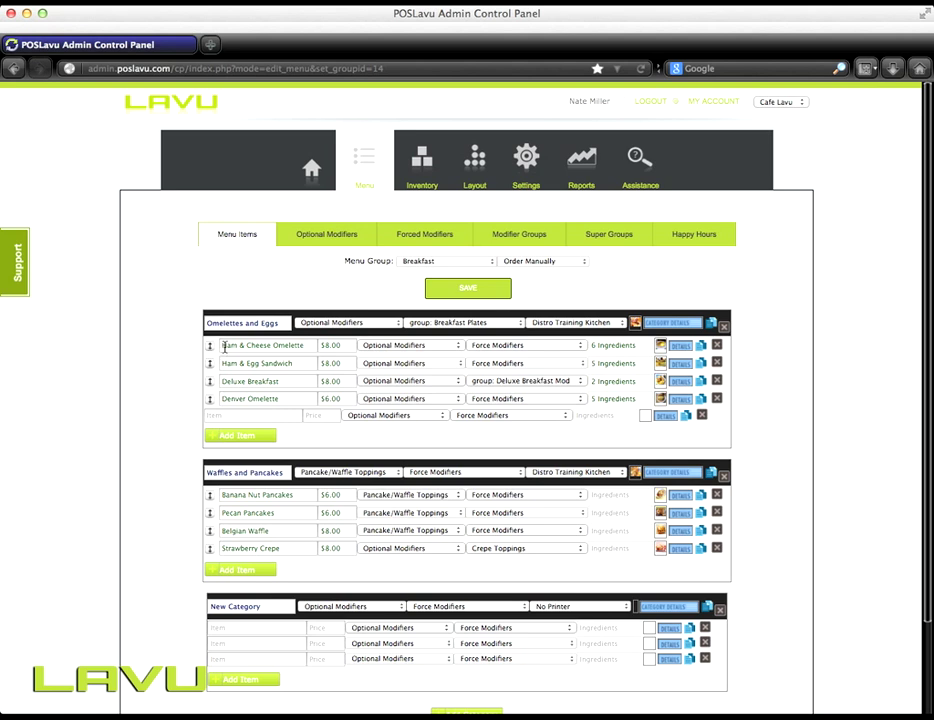
left_click(614, 346)
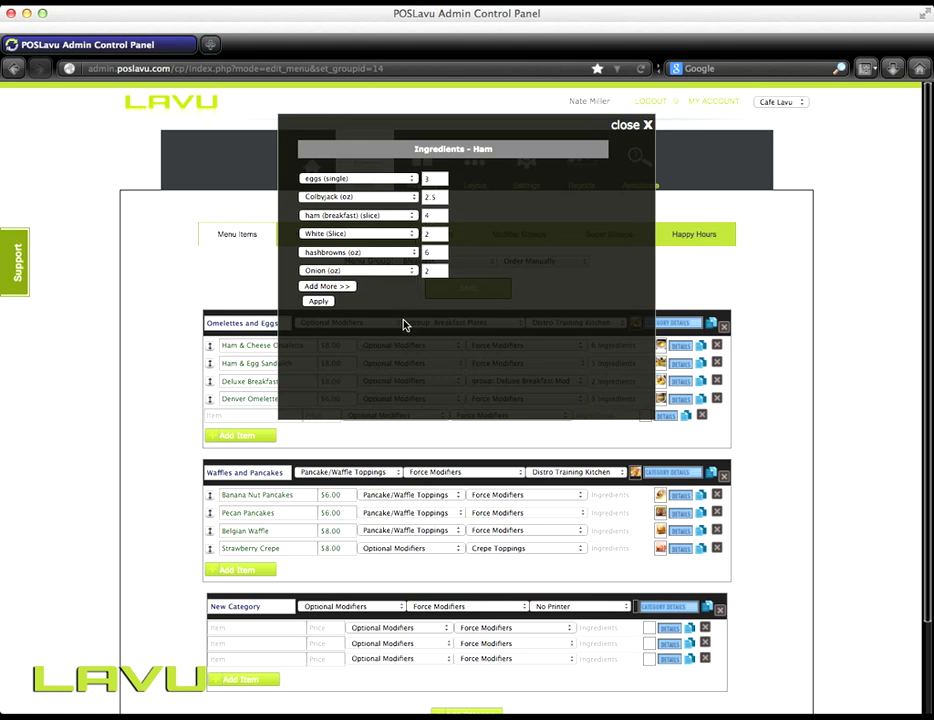
left_click(345, 288)
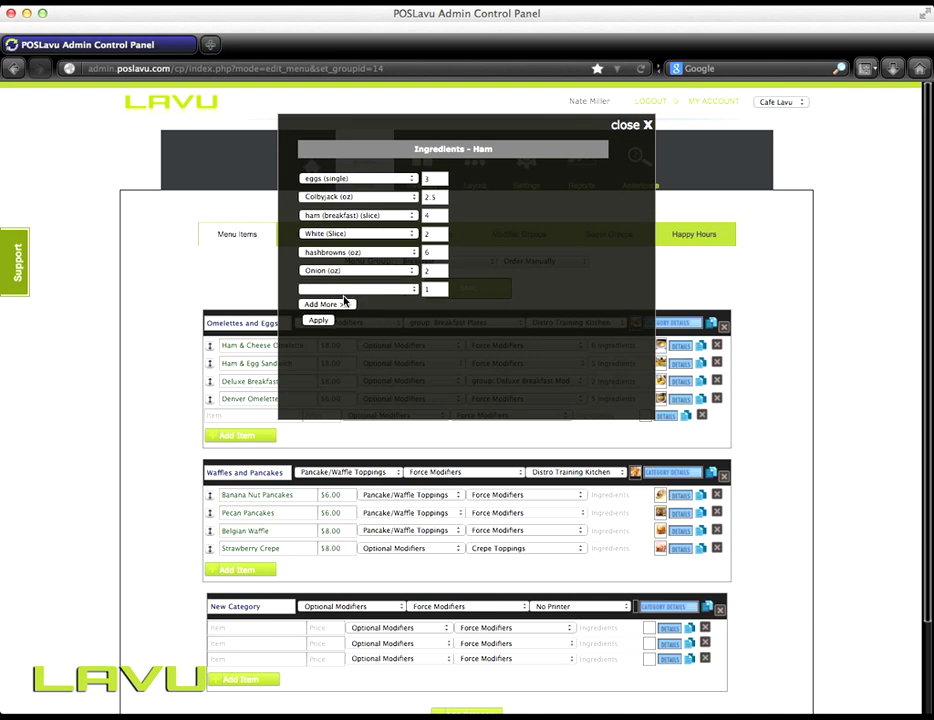
left_click(346, 304)
left_click(346, 322)
left_click(347, 341)
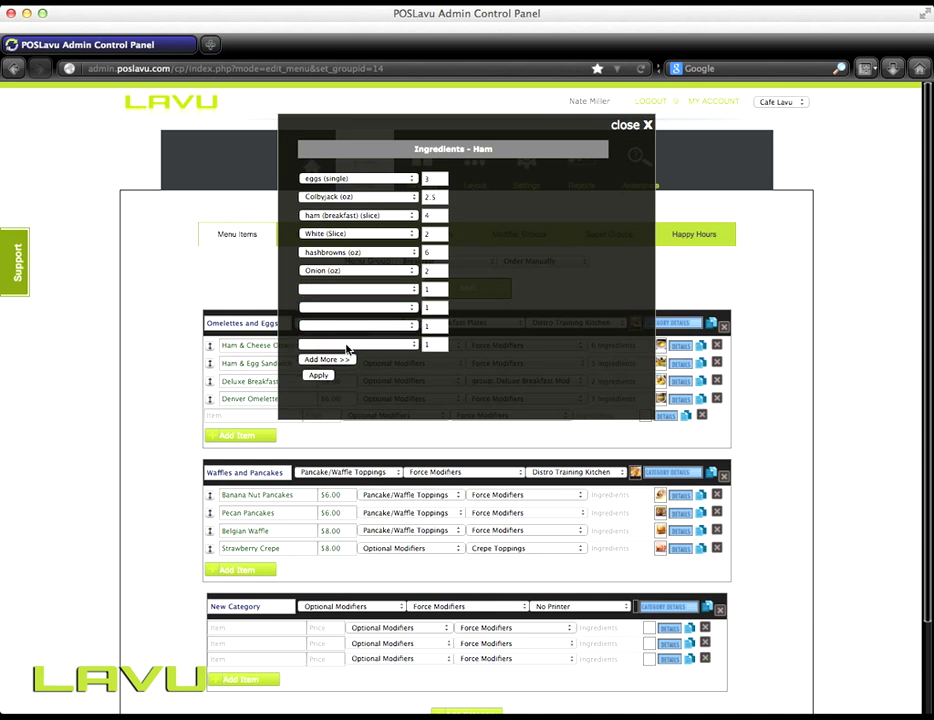
left_click(369, 290)
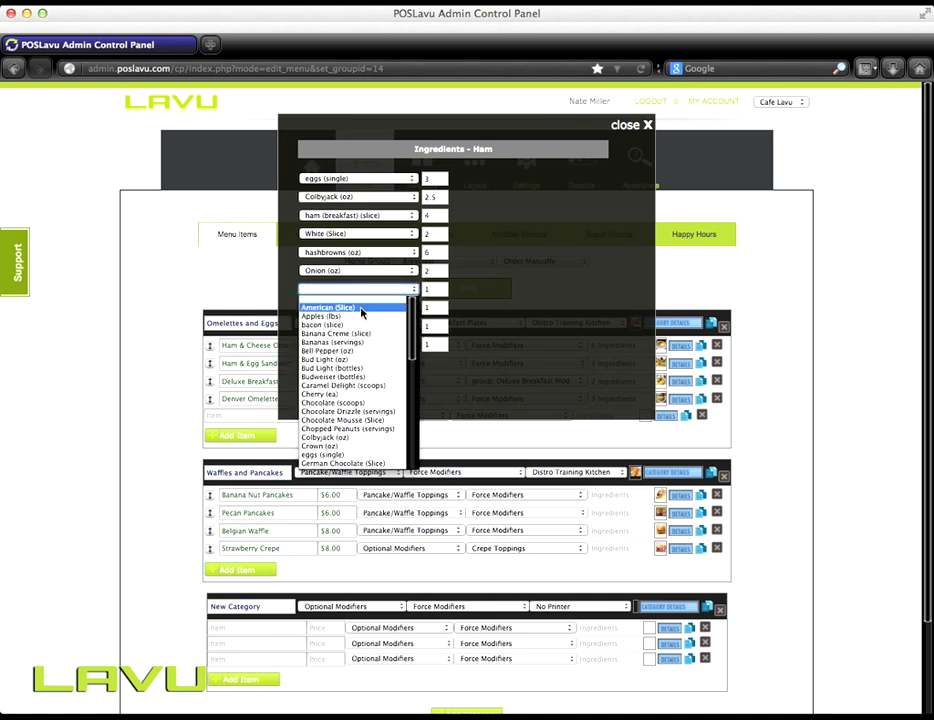
scroll(347, 314, "down", 10)
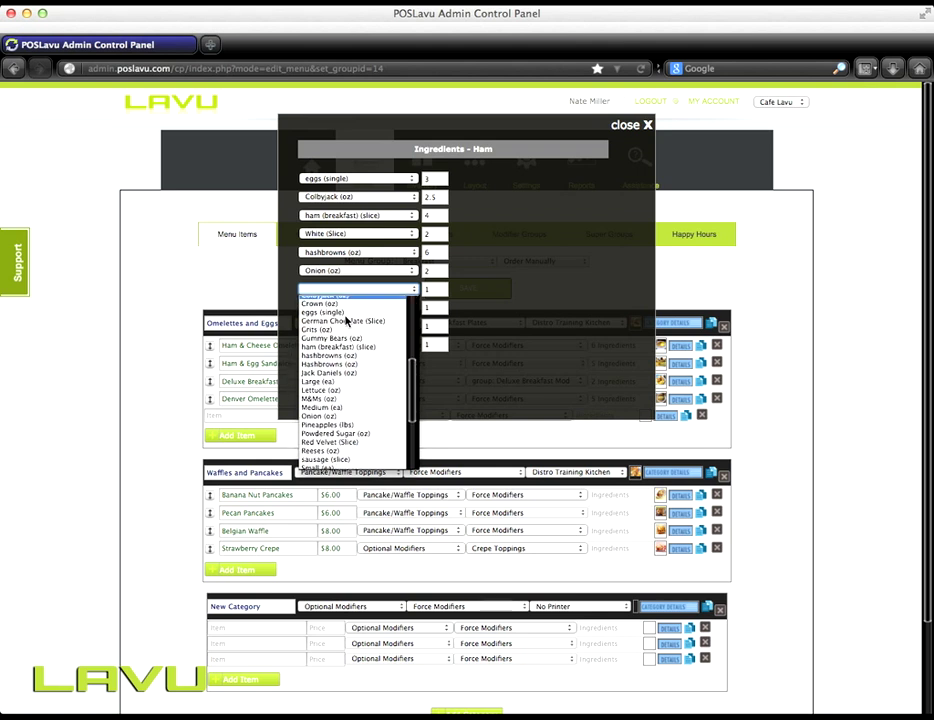
scroll(345, 380, "up", 10)
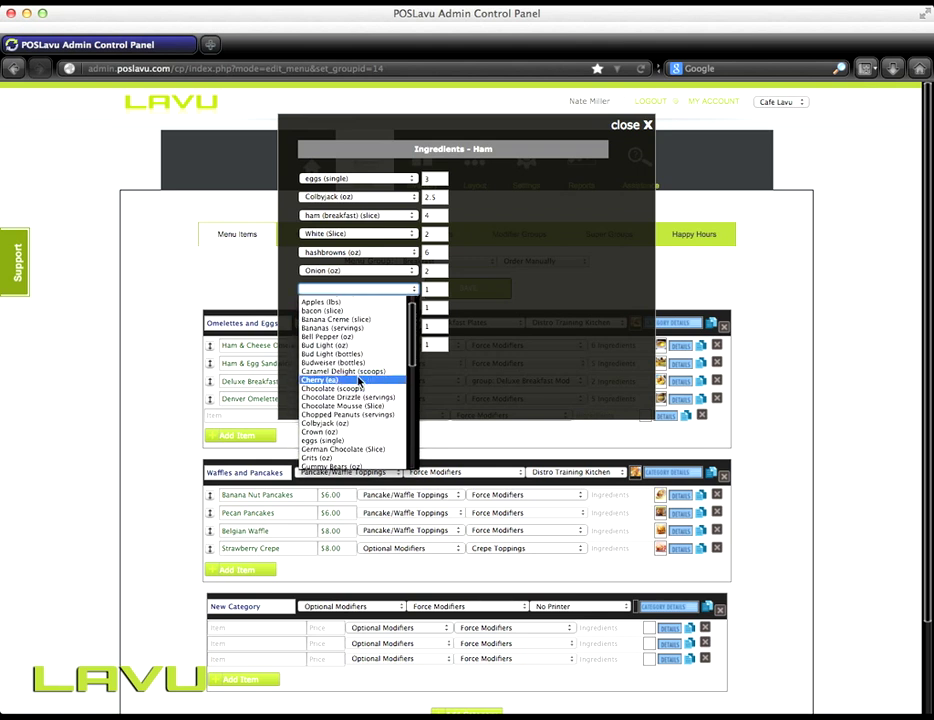
left_click(540, 319)
left_click(646, 125)
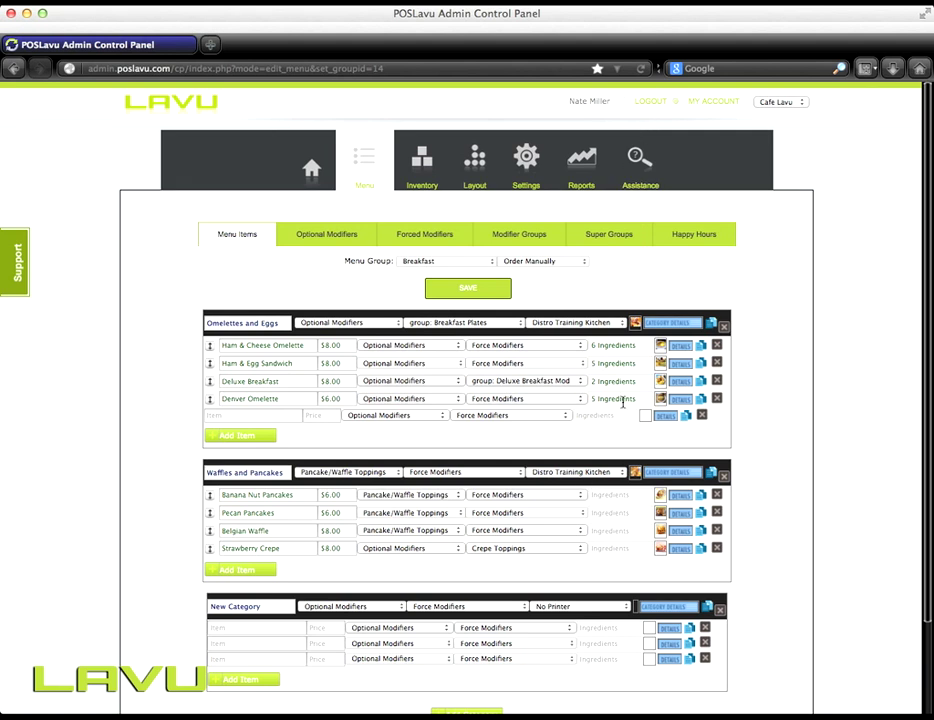
left_click(636, 327)
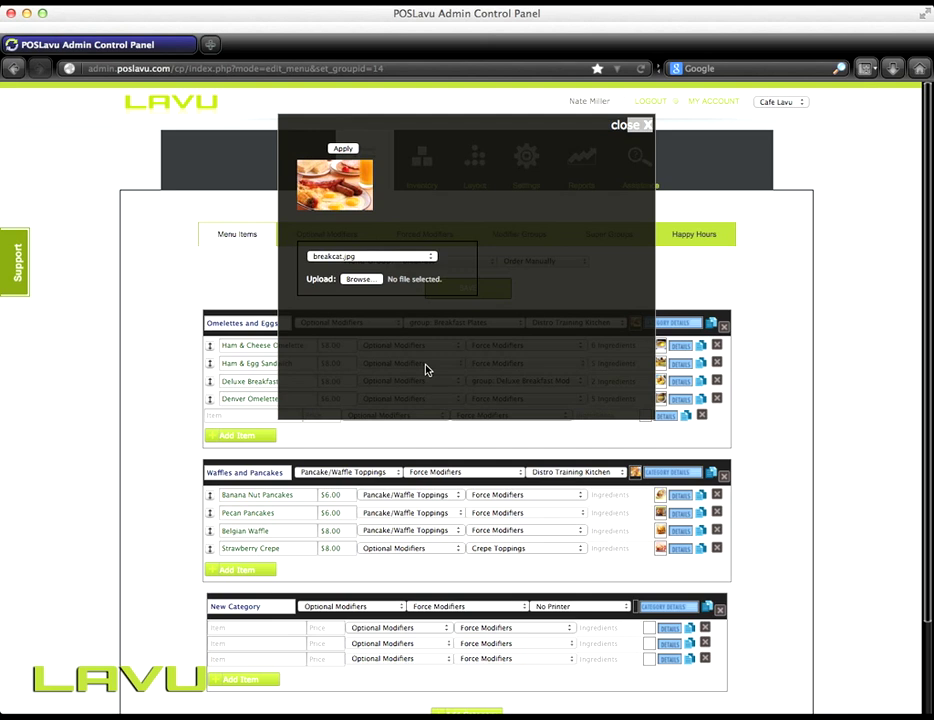
left_click(620, 126)
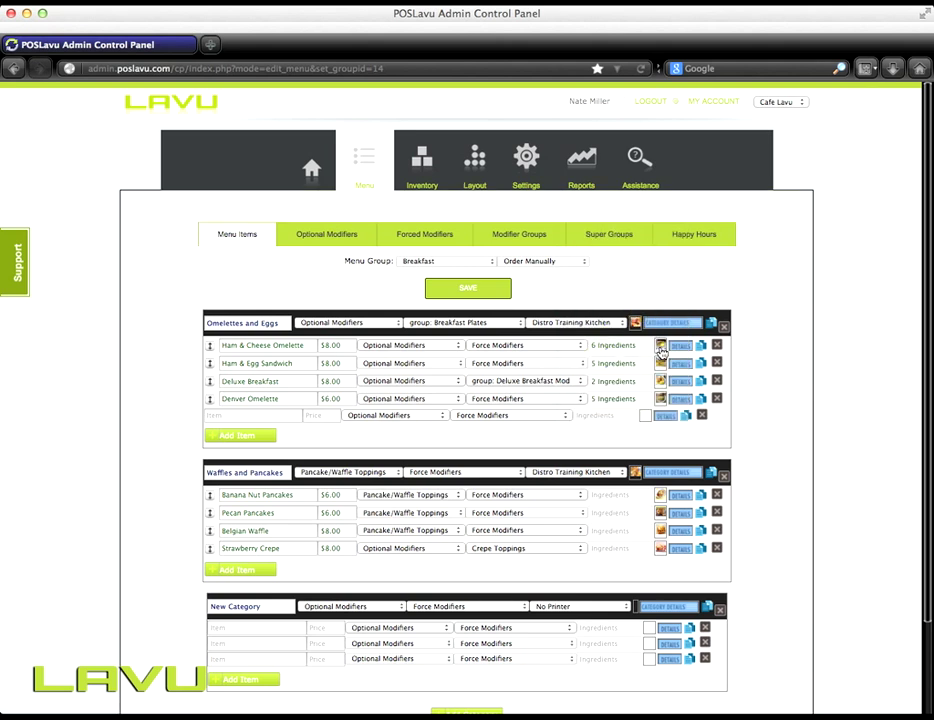
left_click(661, 350)
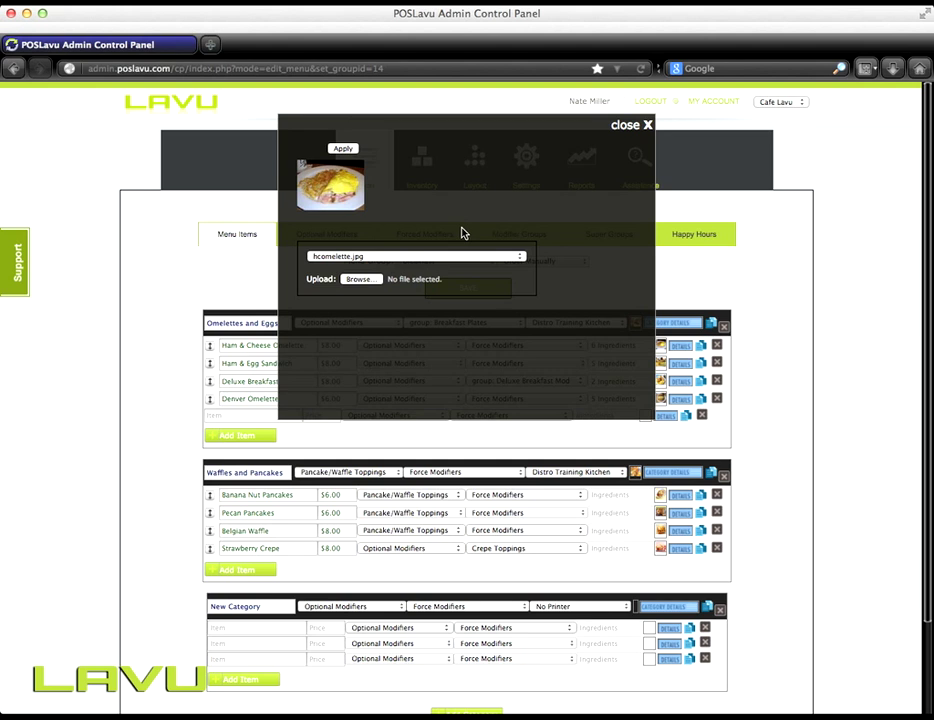
left_click(632, 128)
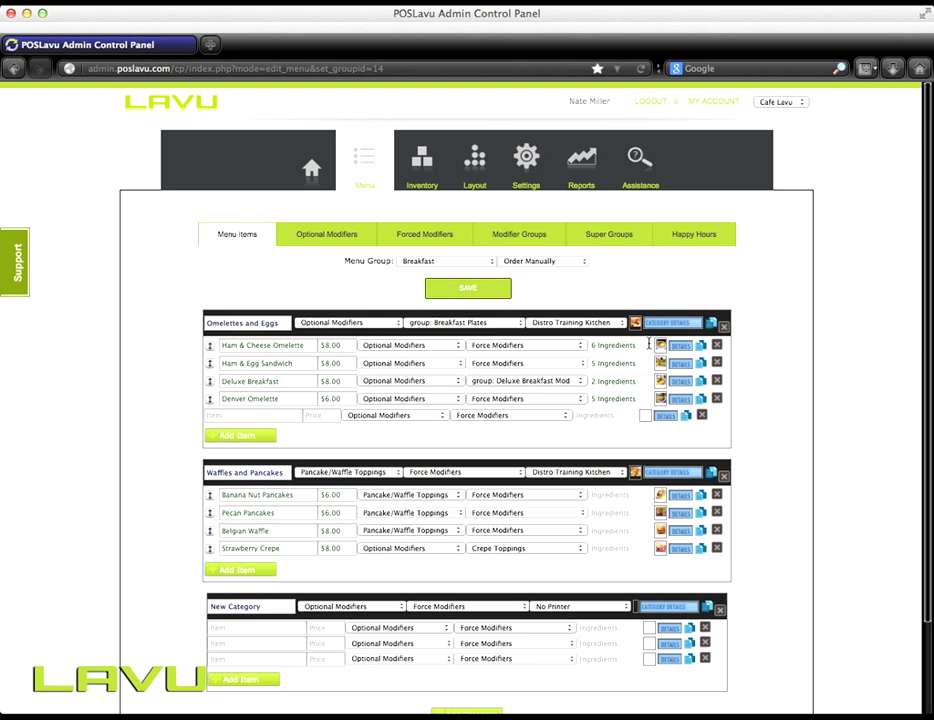
Delete the blank item row and the empty New Category, then save the Breakfast menu.
left_click(704, 658)
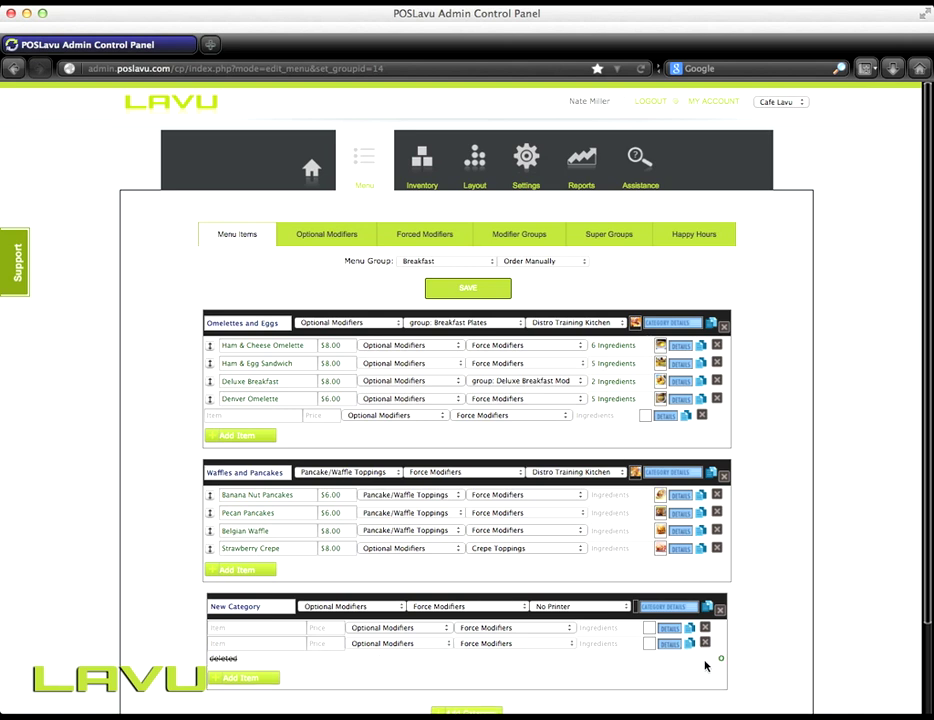
left_click(719, 612)
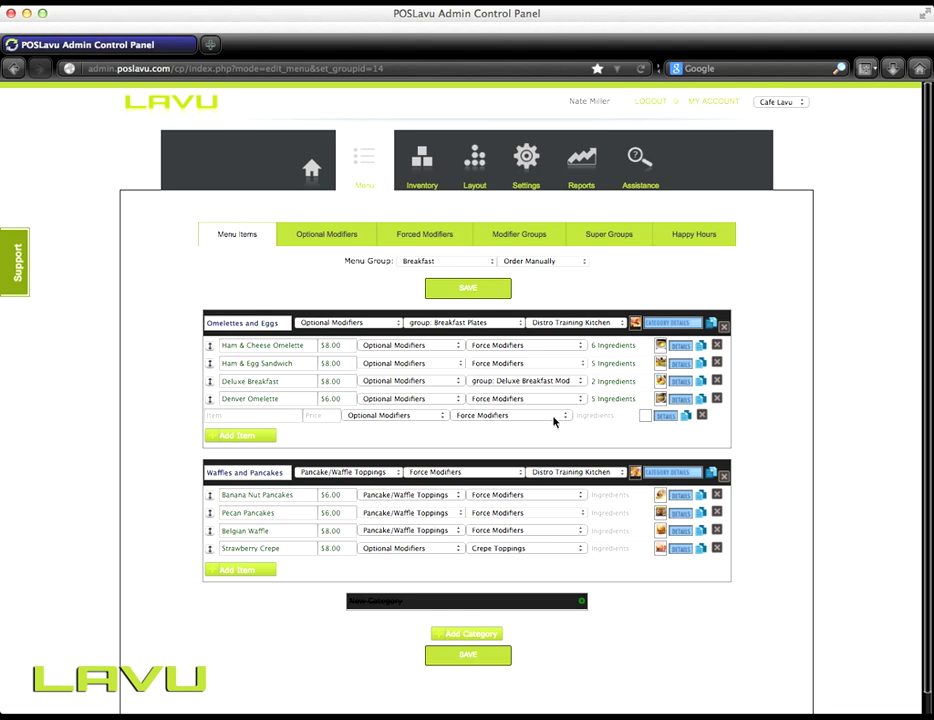
left_click(480, 290)
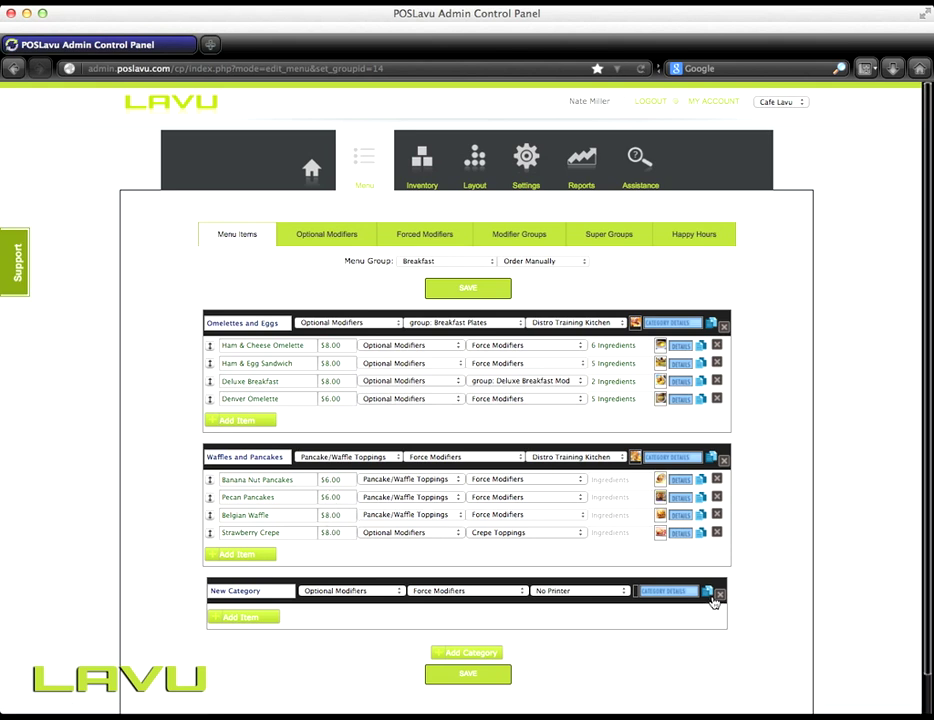
left_click(718, 594)
left_click(459, 641)
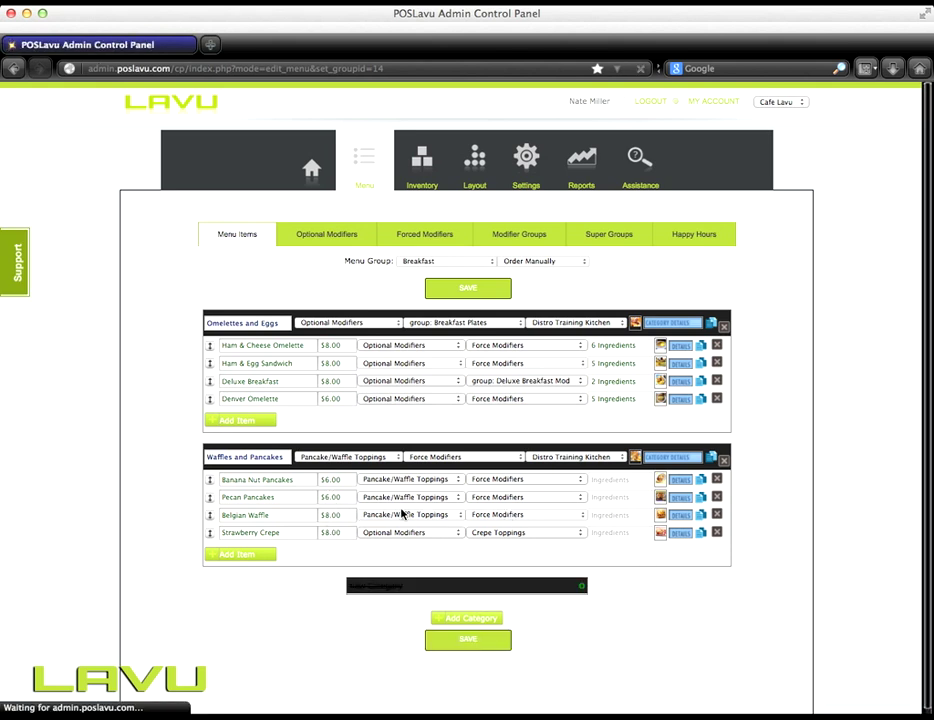